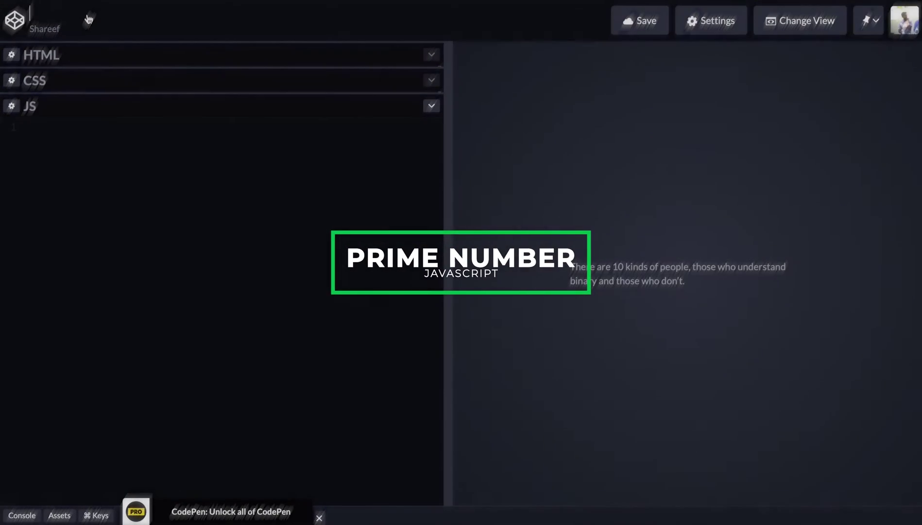
type("Pri")
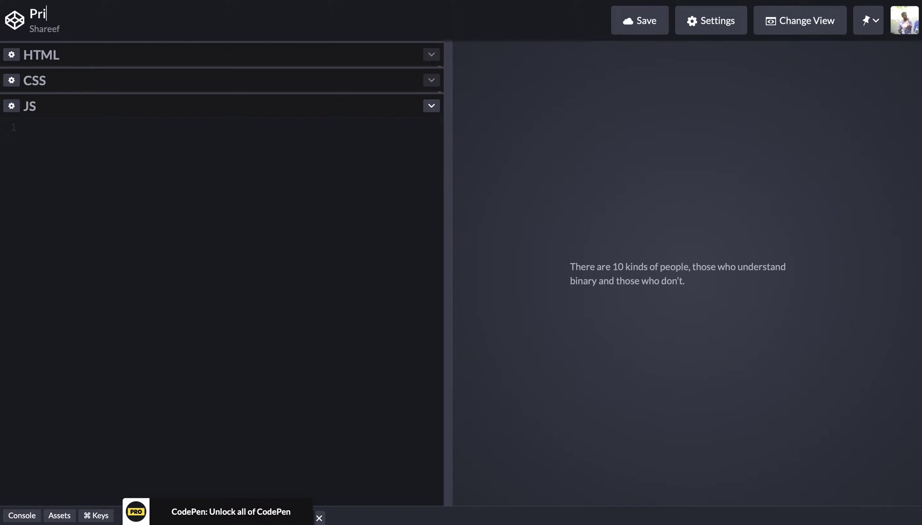
type("me")
type(" Numb")
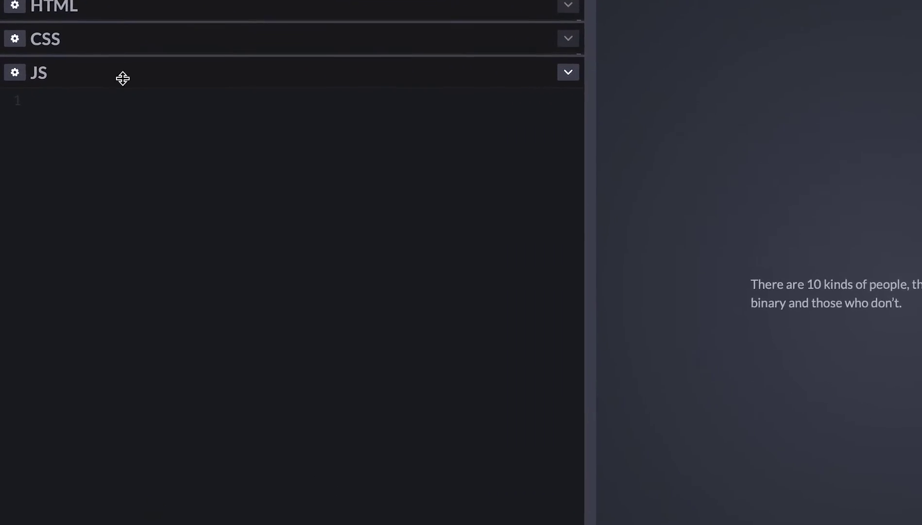
Step: Paste the prime-number task description as a comment into the JS panel
type("/* Write a program to check whether number given is a prime number or not. If the number is prime then print number to the document along with the text “it is a prime number”. */")
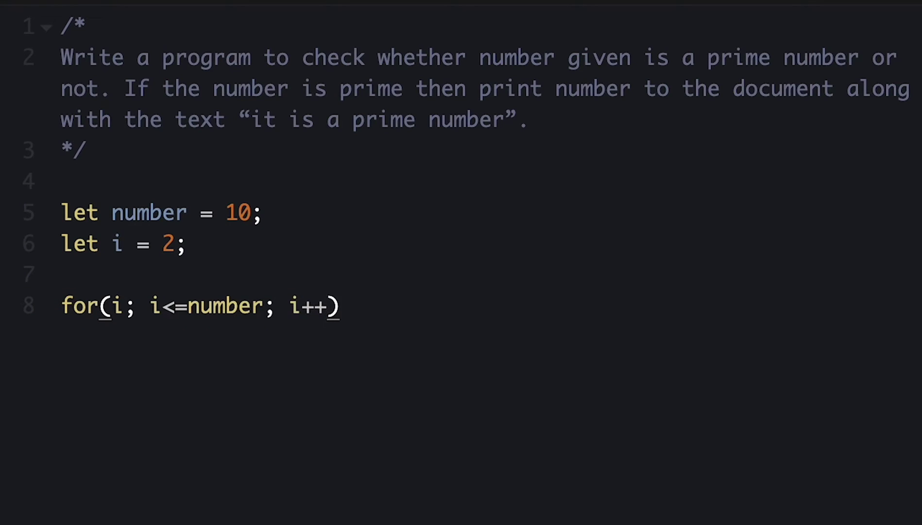
key("End")
type("{")
Step: Correct the for header to use semicolons and spread the loop body over separate lines
key("Return")
type("if(number % ")
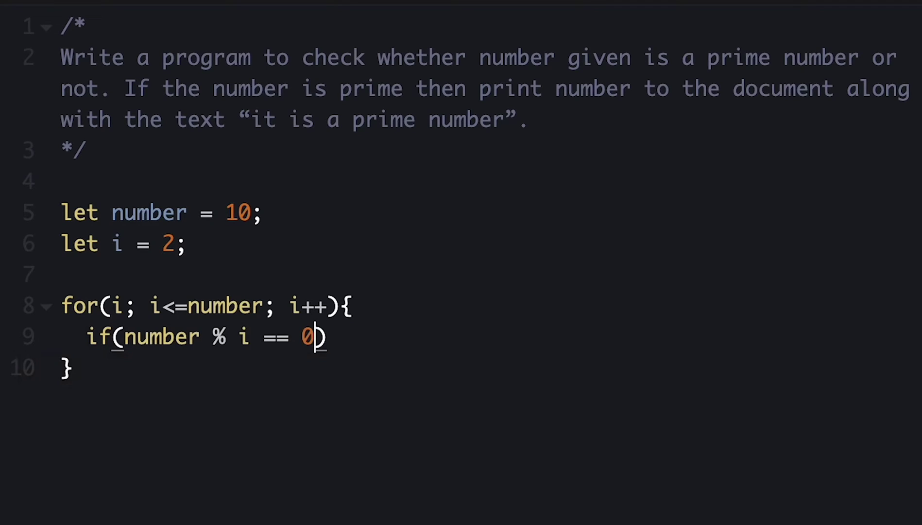
type(")")
type(" break;")
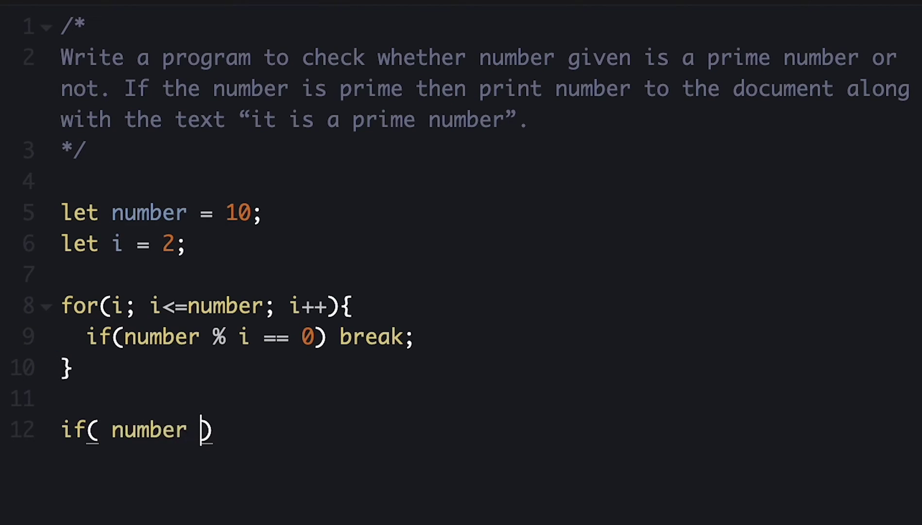
type("== i")
Step: Make the number == i branch write "it is a prime number", then start the else line
key("End")
type("document.wrie")
key("BackSpace")
type("te(")
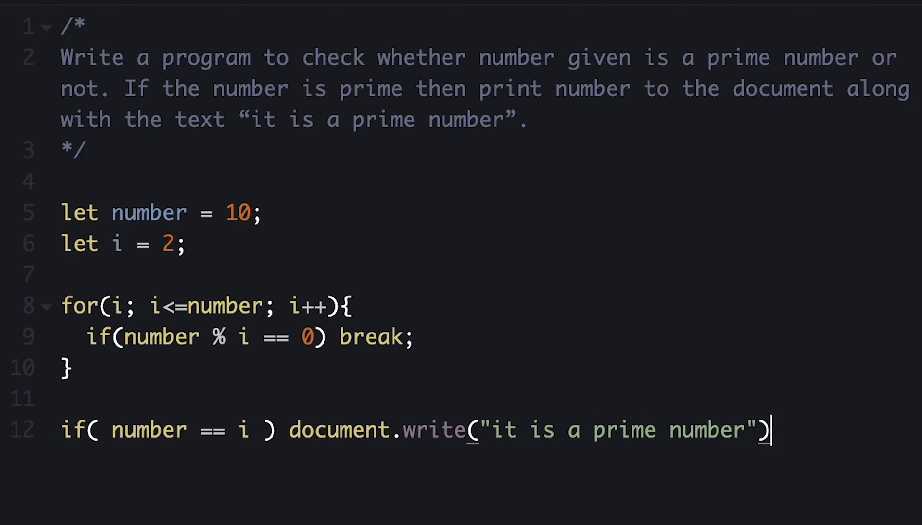
type(";")
key("Return")
type("else document.write(")
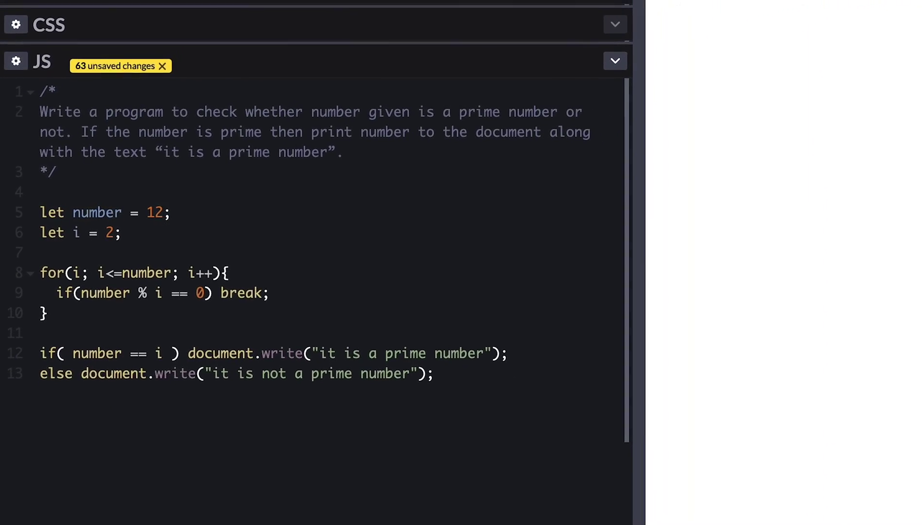
Step: Delete the 3 from number's value 13 so it can become 14
key("BackSpace")
type("3")
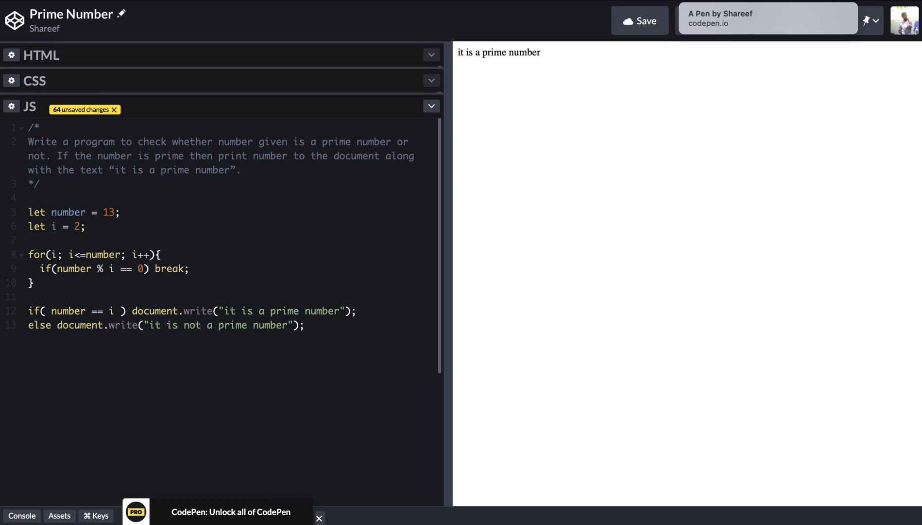
key("BackSpace")
type("4")
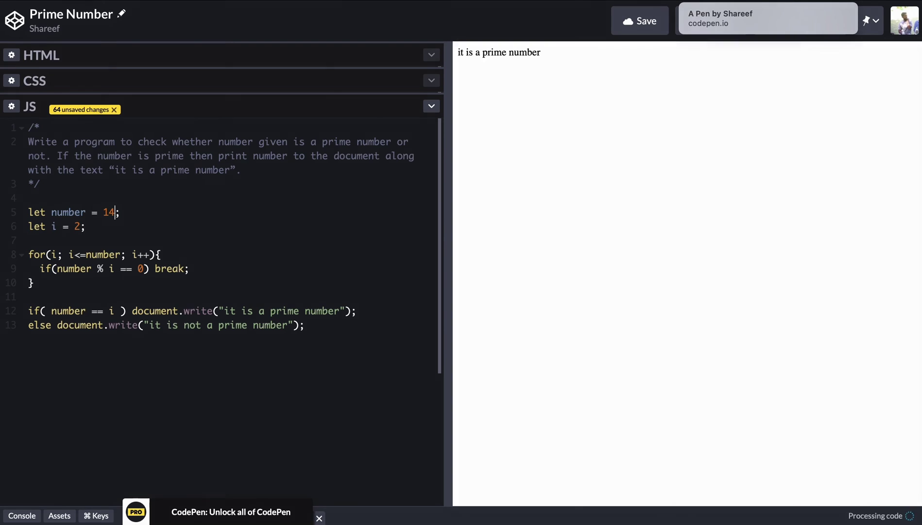